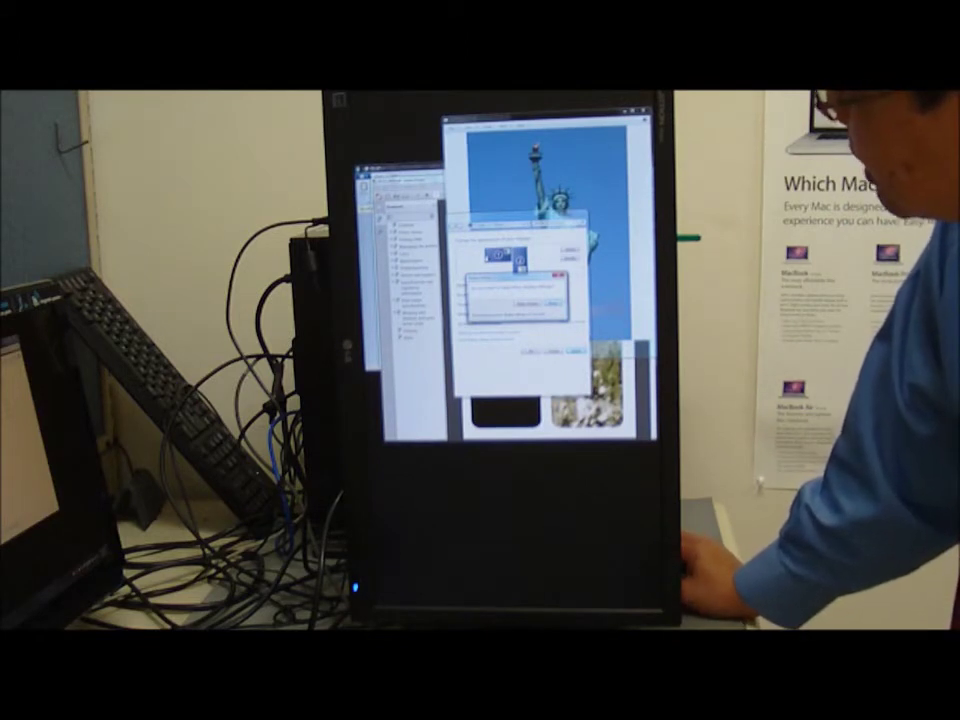
Keep the new portrait display settings when Windows asks for confirmation.
{"action": "left_click", "coordinate": [528, 303]}
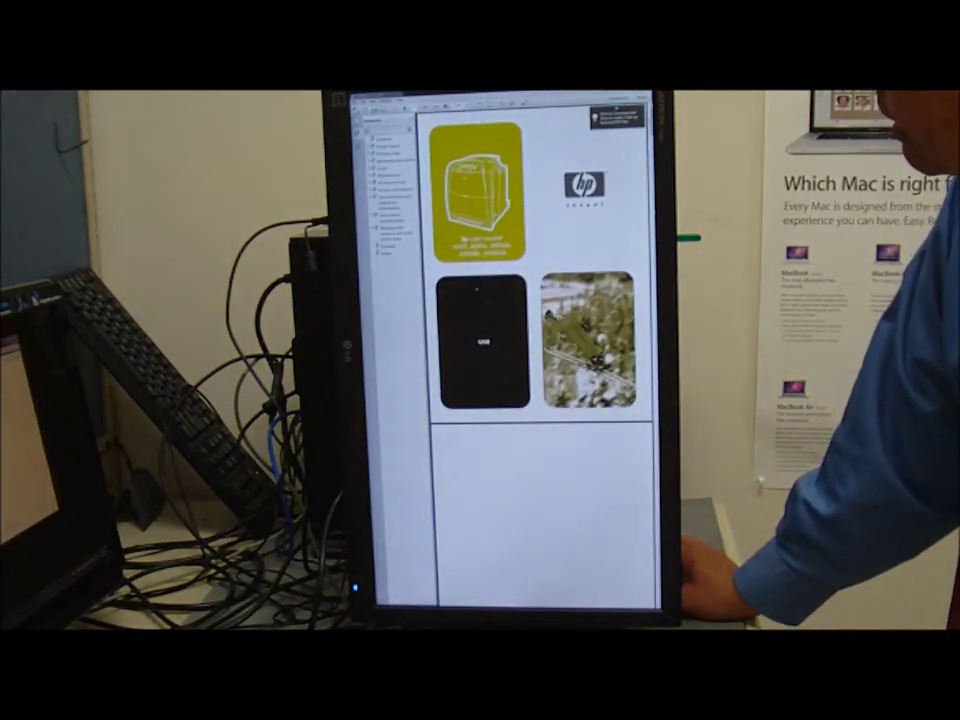
{"action": "scroll", "coordinate": [540, 360], "scroll_direction": "down", "scroll_amount": 3}
{"action": "scroll", "coordinate": [540, 360], "scroll_direction": "down", "scroll_amount": 3}
{"action": "scroll", "coordinate": [540, 360], "scroll_direction": "down", "scroll_amount": 3}
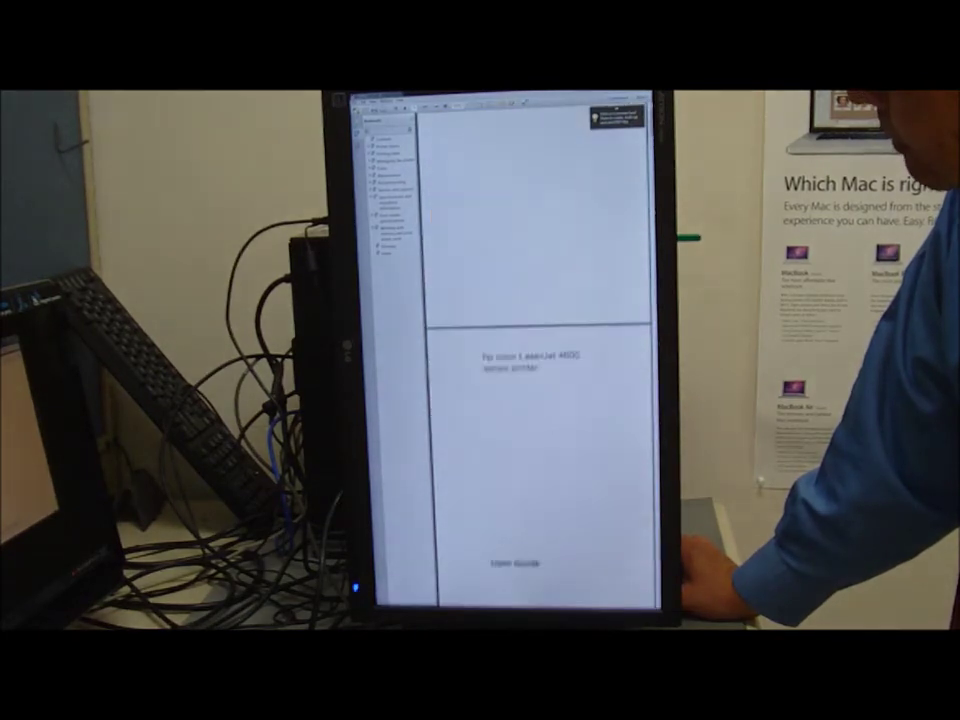
{"action": "scroll", "coordinate": [540, 360], "scroll_direction": "down", "scroll_amount": 3}
{"action": "scroll", "coordinate": [540, 360], "scroll_direction": "down", "scroll_amount": 3}
{"action": "scroll", "coordinate": [540, 360], "scroll_direction": "down", "scroll_amount": 3}
{"action": "scroll", "coordinate": [540, 360], "scroll_direction": "down", "scroll_amount": 3}
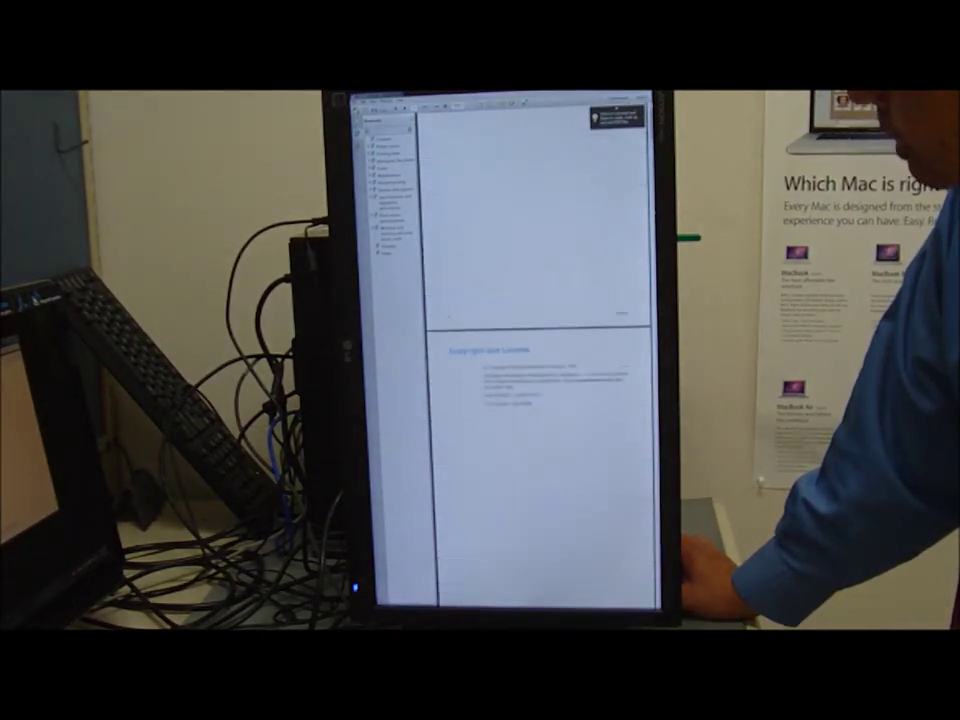
{"action": "scroll", "coordinate": [540, 360], "scroll_direction": "down", "scroll_amount": 3}
{"action": "scroll", "coordinate": [540, 360], "scroll_direction": "down", "scroll_amount": 3}
{"action": "scroll", "coordinate": [540, 360], "scroll_direction": "down", "scroll_amount": 3}
{"action": "scroll", "coordinate": [540, 360], "scroll_direction": "down", "scroll_amount": 3}
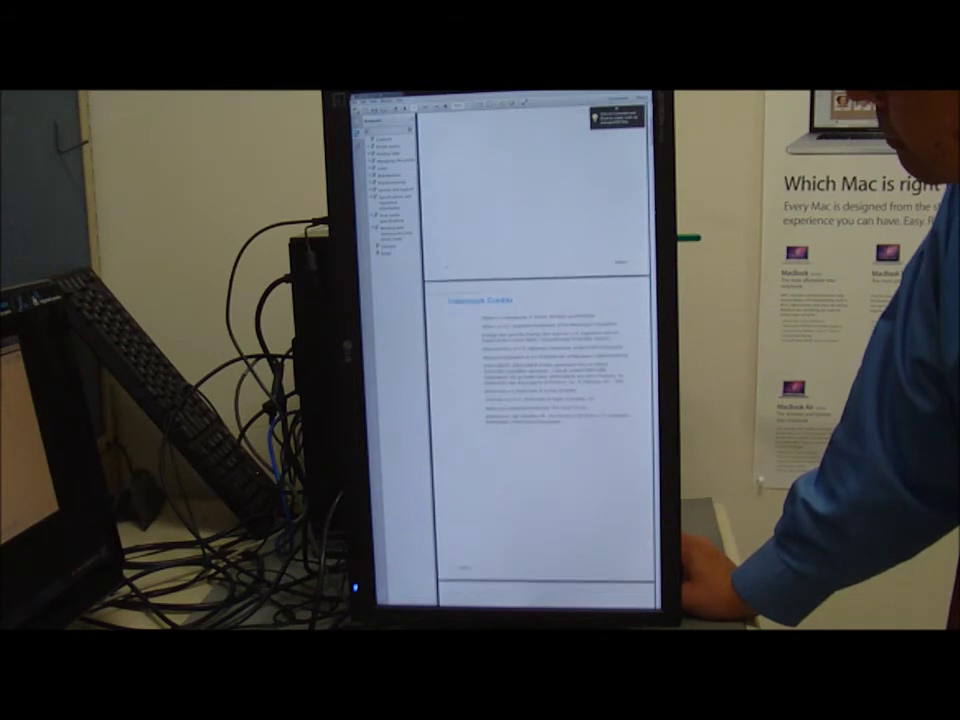
{"action": "scroll", "coordinate": [540, 360], "scroll_direction": "down", "scroll_amount": 3}
{"action": "scroll", "coordinate": [540, 360], "scroll_direction": "down", "scroll_amount": 3}
{"action": "scroll", "coordinate": [540, 360], "scroll_direction": "down", "scroll_amount": 3}
{"action": "scroll", "coordinate": [540, 360], "scroll_direction": "down", "scroll_amount": 3}
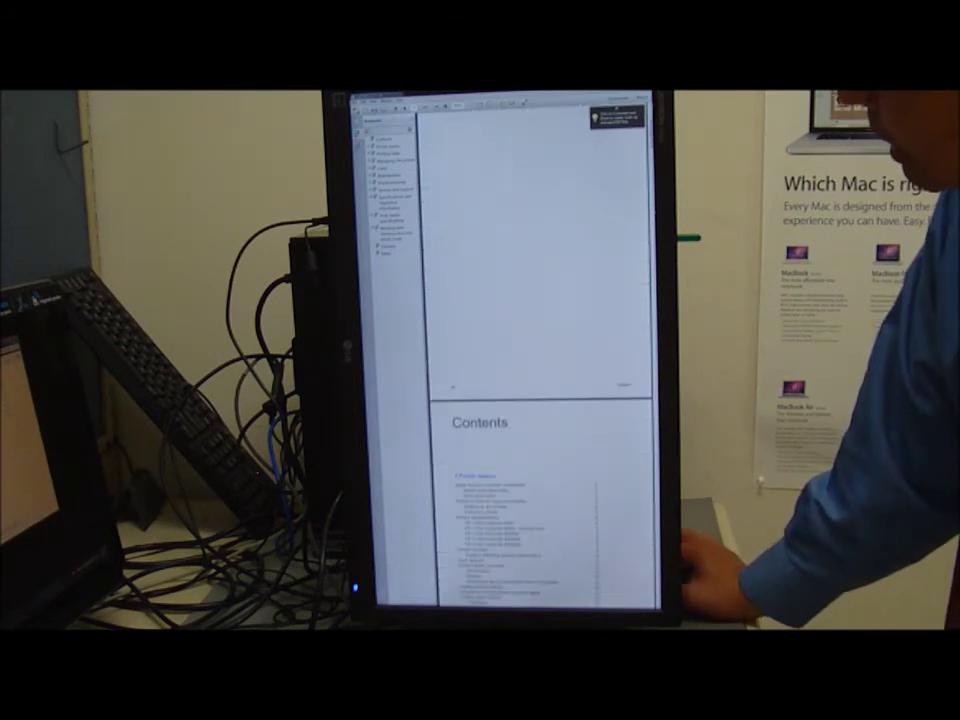
Select all the text in the HP manual.
{"action": "key", "text": "ctrl+a"}
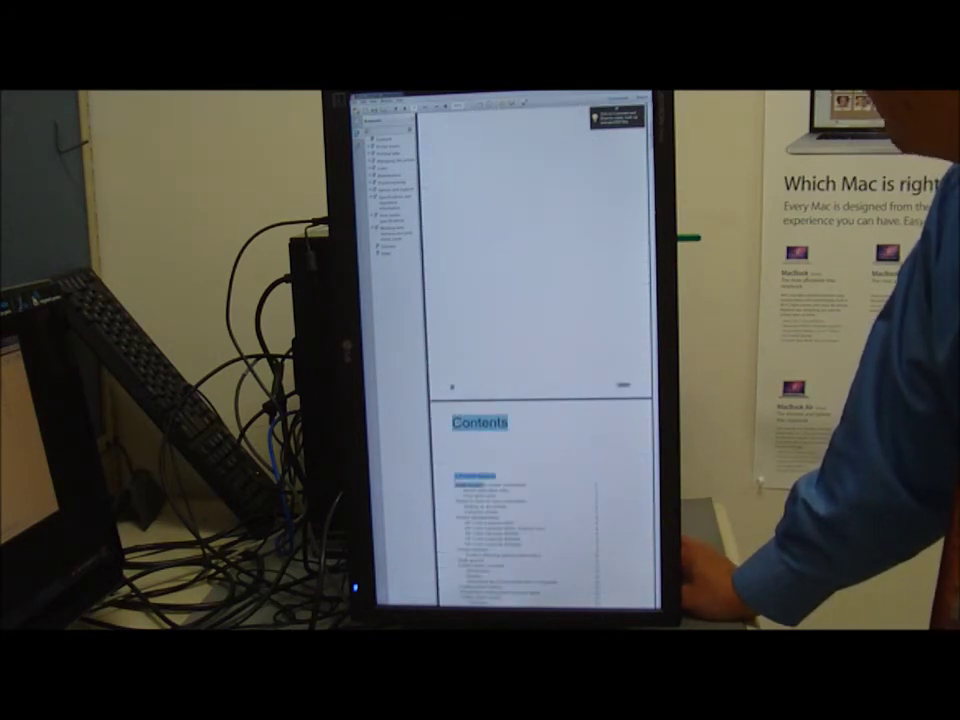